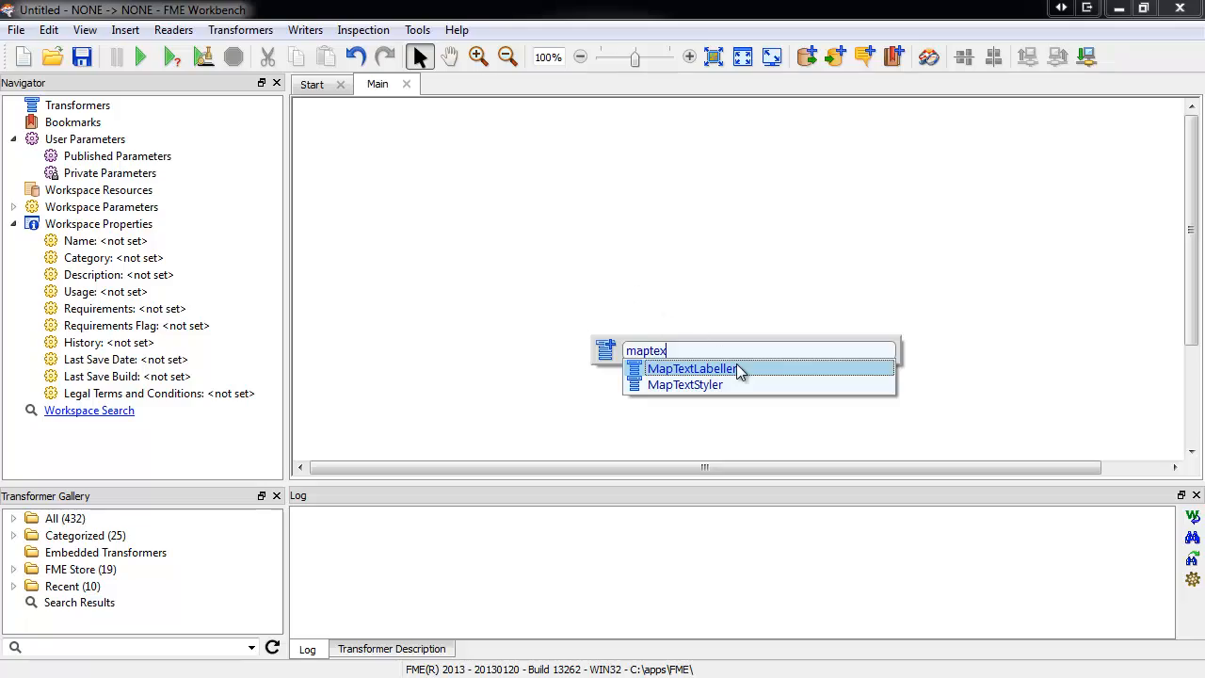
Step: Add a MapTextLabeller transformer to the empty workspace canvas
{"action": "left_click", "coordinate": [738, 368]}
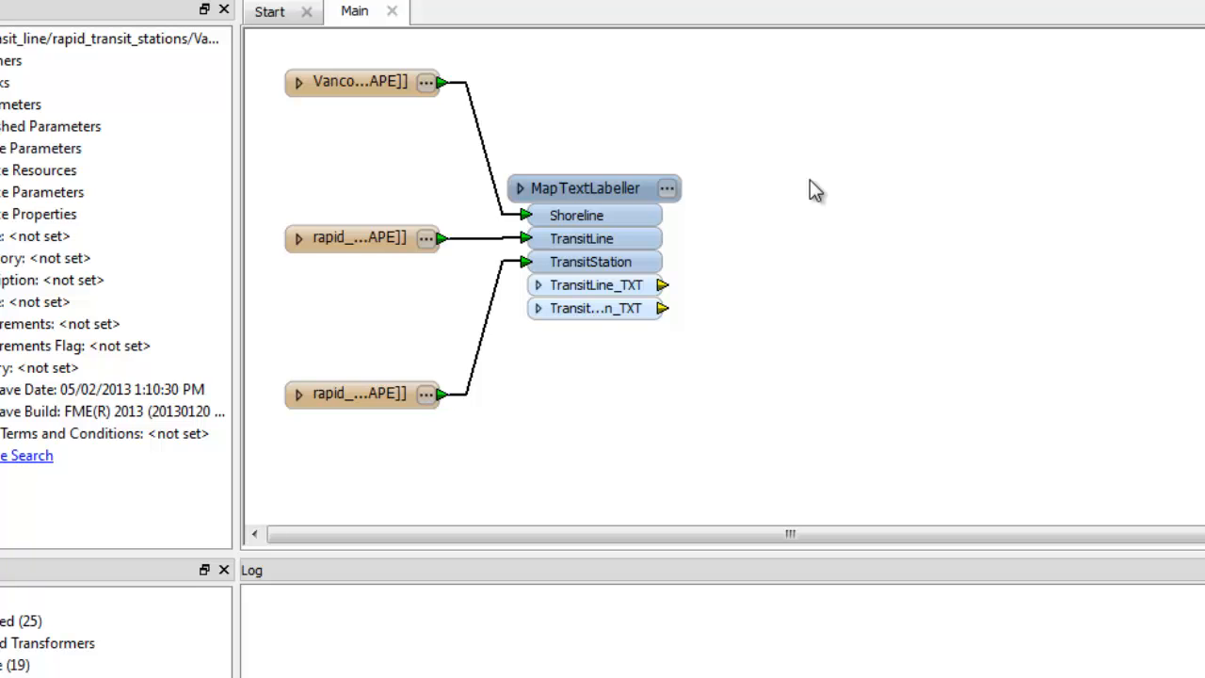
Step: Examine the TransitLine labelling rule in the MapTextLabeller's label configuration, including its offset and repeat settings
{"action": "left_click", "coordinate": [669, 192]}
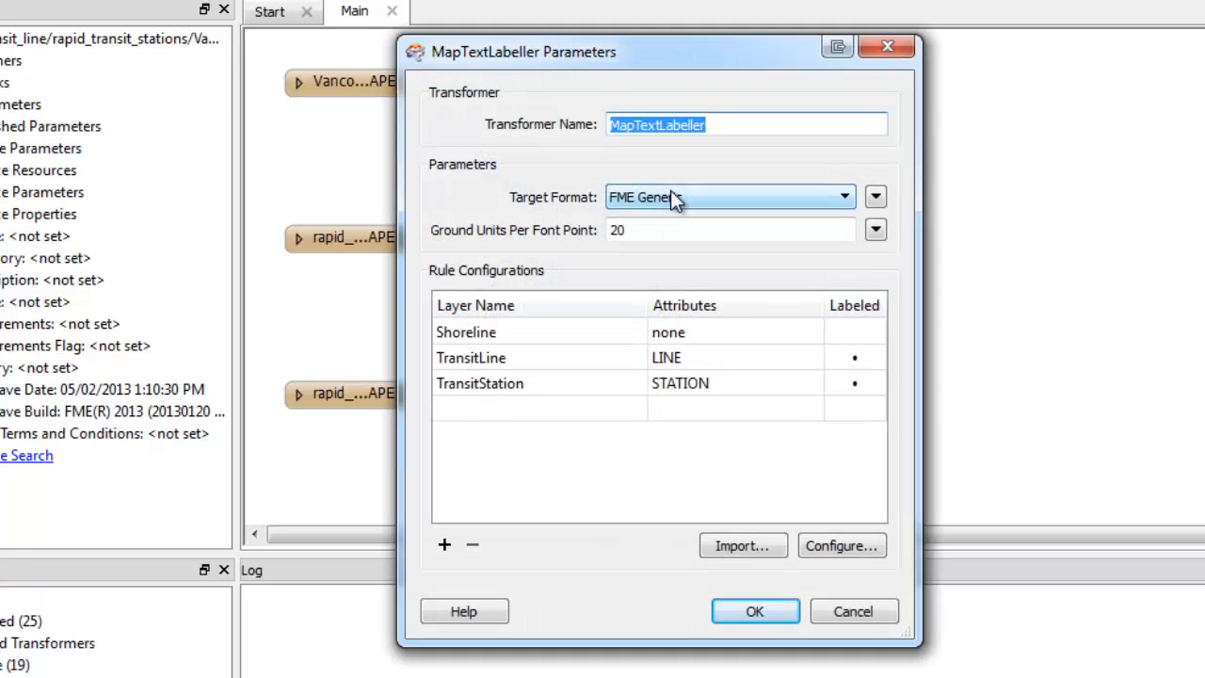
{"action": "left_click", "coordinate": [824, 552]}
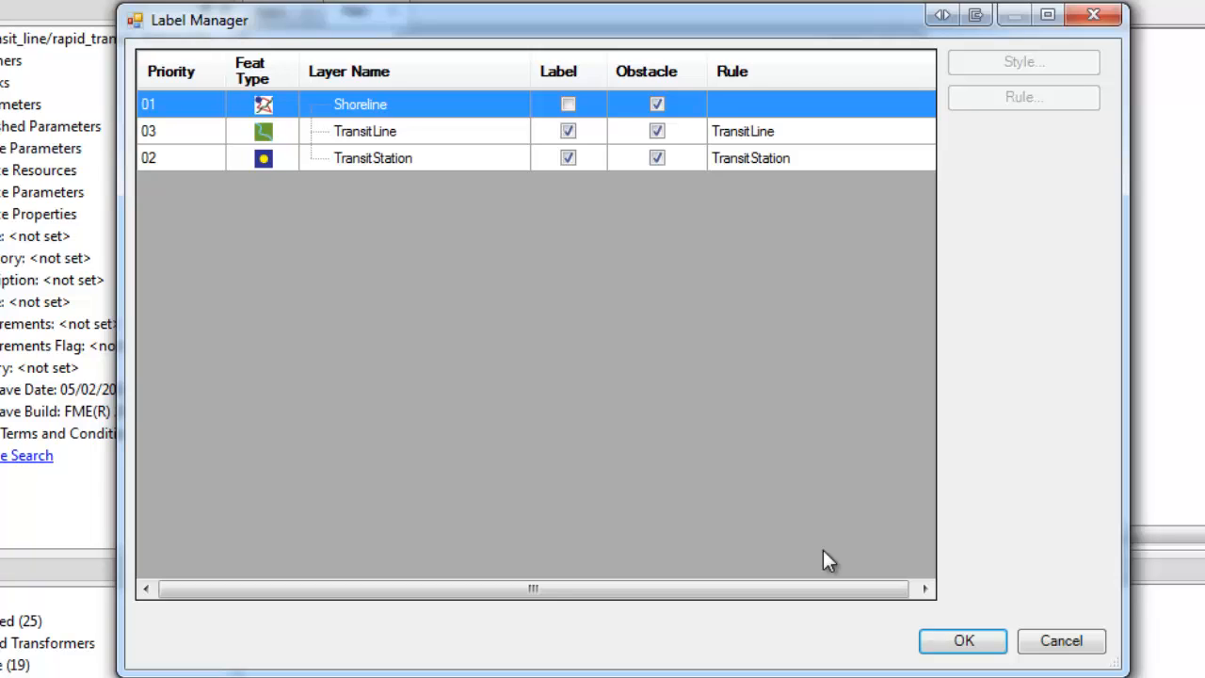
{"action": "left_click", "coordinate": [291, 129]}
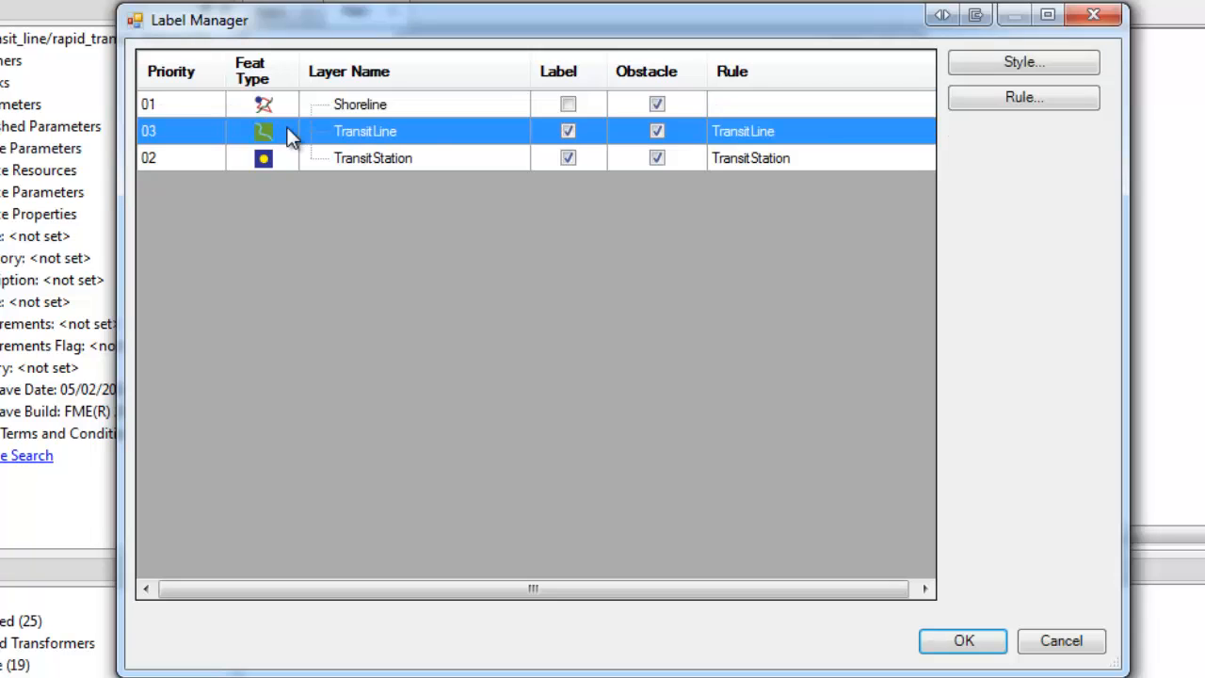
{"action": "left_click", "coordinate": [982, 103]}
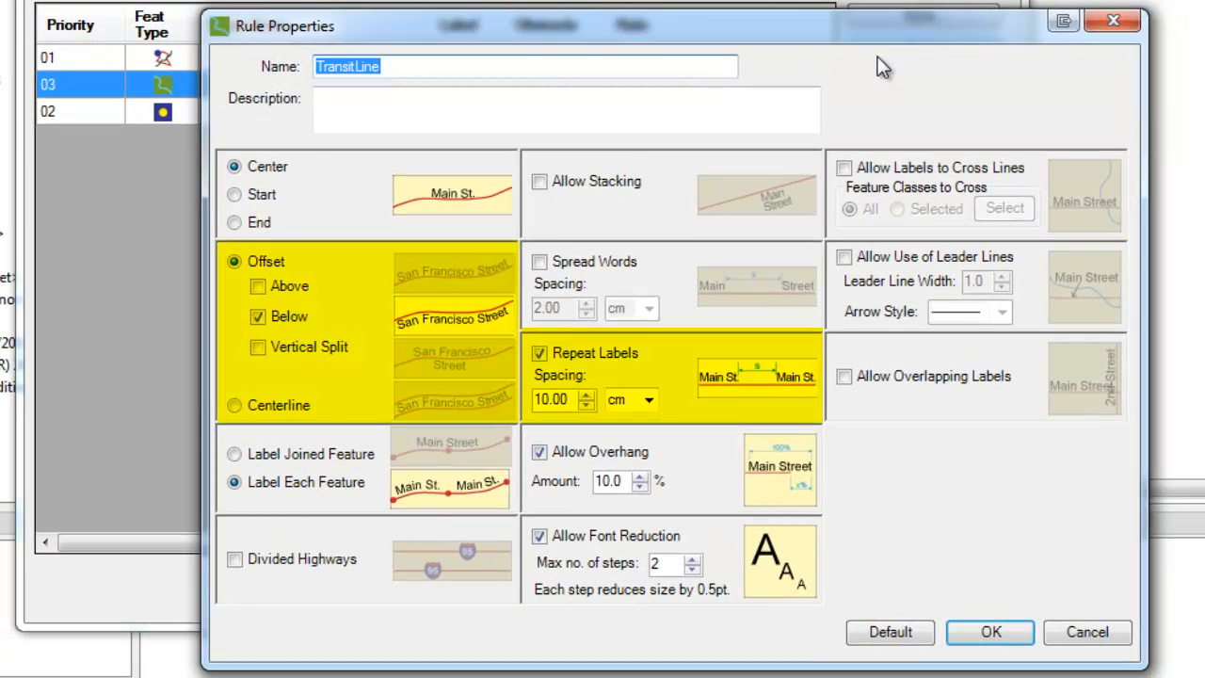
{"action": "left_click", "coordinate": [1087, 632]}
Step: Examine the TransitStation labelling rule and leave the MapTextLabeller configuration without changing it
{"action": "left_click", "coordinate": [774, 121]}
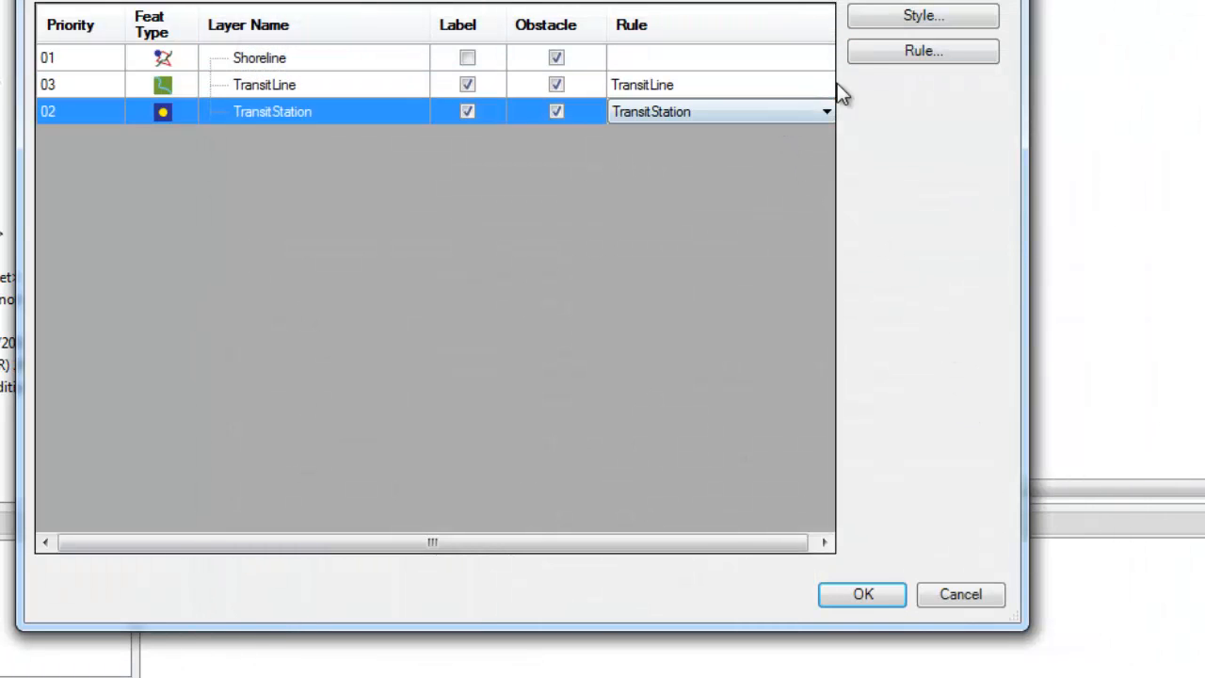
{"action": "left_click", "coordinate": [874, 53]}
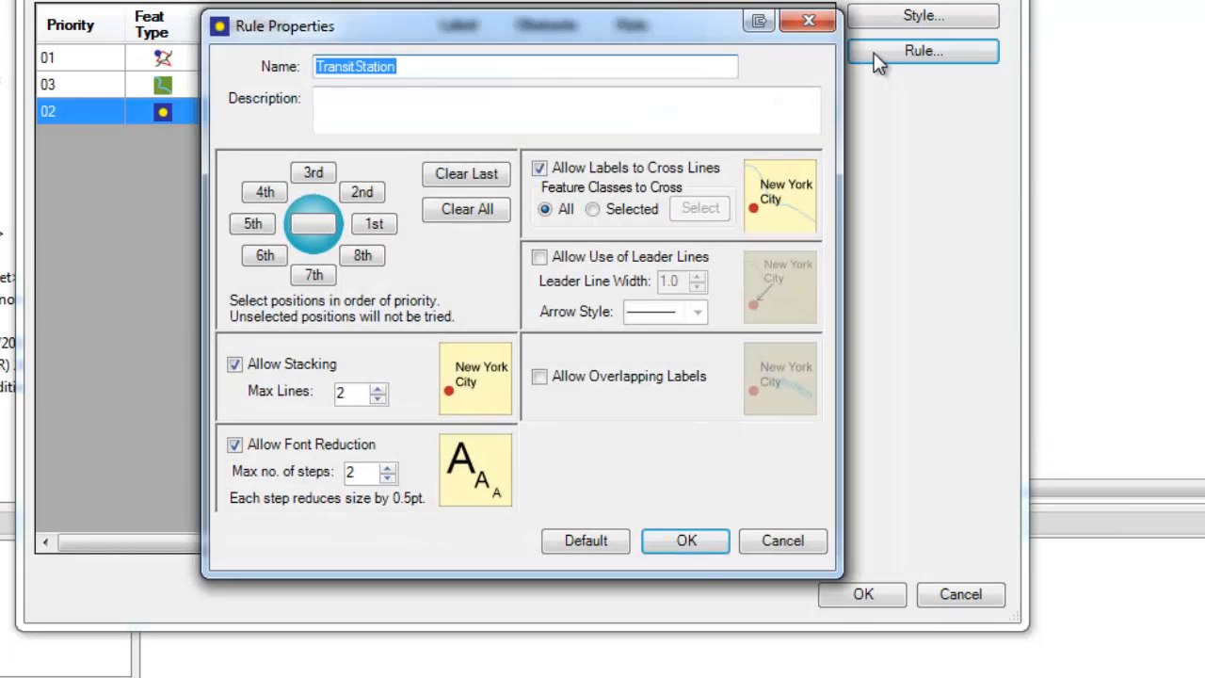
{"action": "left_click", "coordinate": [784, 540]}
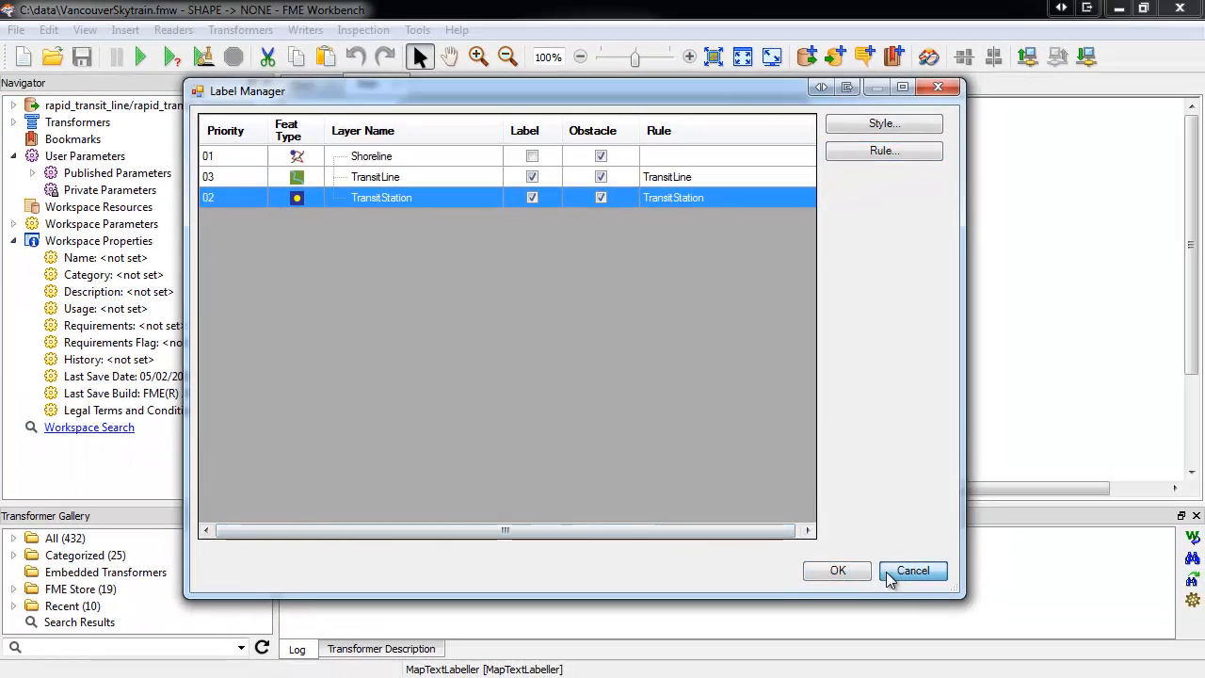
{"action": "left_click", "coordinate": [888, 574]}
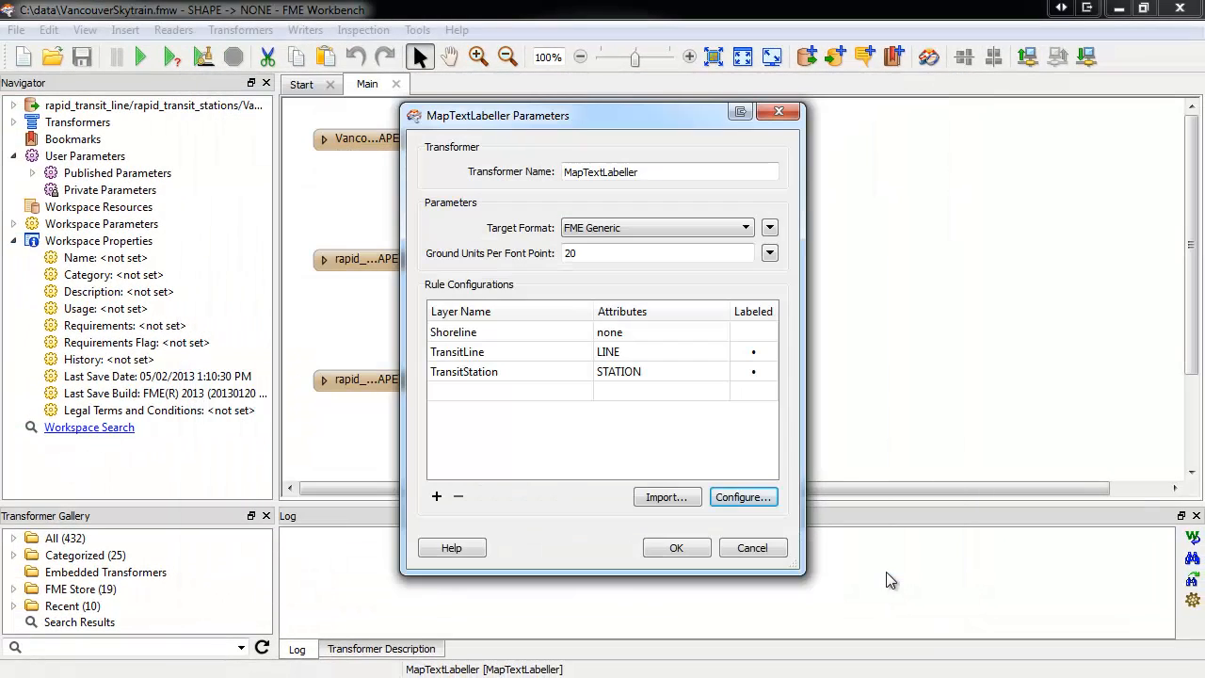
{"action": "left_click", "coordinate": [760, 546]}
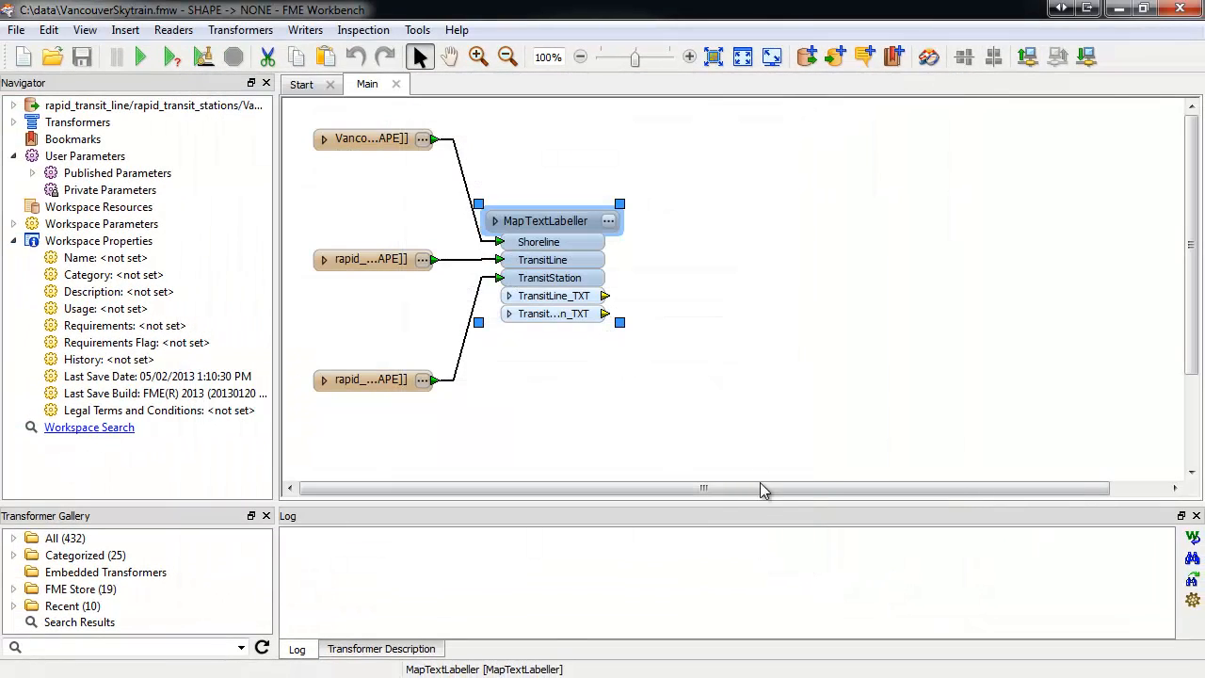
Step: Paste the copied Bufferer, 2DEllipseReplacer and skytrain colouring transformers, and arrange them with the MapTextLabeller above the Bufferer
{"action": "right_click", "coordinate": [742, 336]}
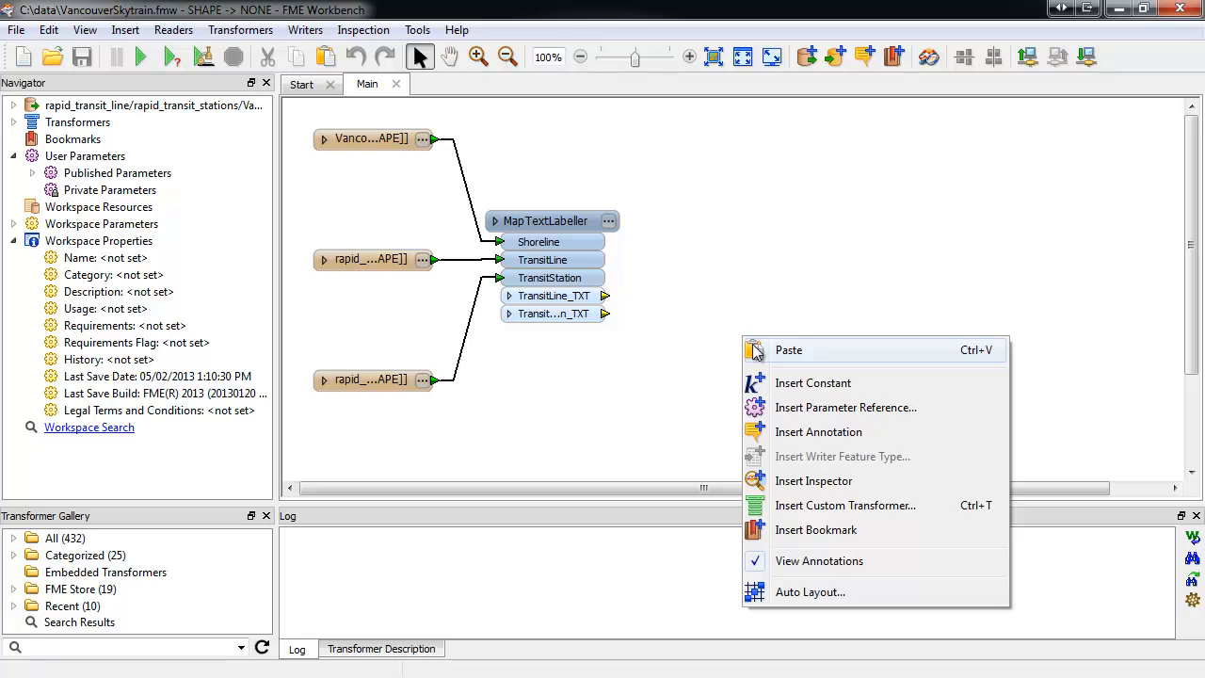
{"action": "left_click", "coordinate": [753, 346]}
{"action": "left_click_drag", "start_coordinate": [783, 229], "coordinate": [865, 228]}
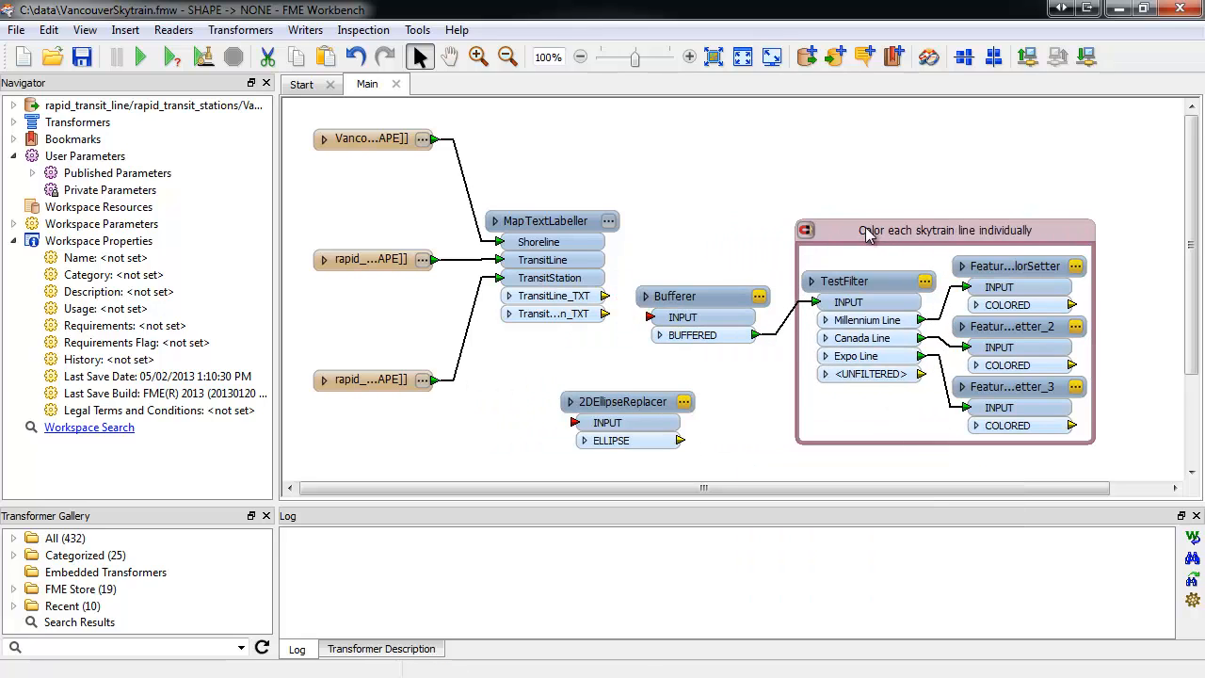
{"action": "left_click", "coordinate": [570, 226]}
{"action": "left_click_drag", "start_coordinate": [582, 220], "coordinate": [661, 130]}
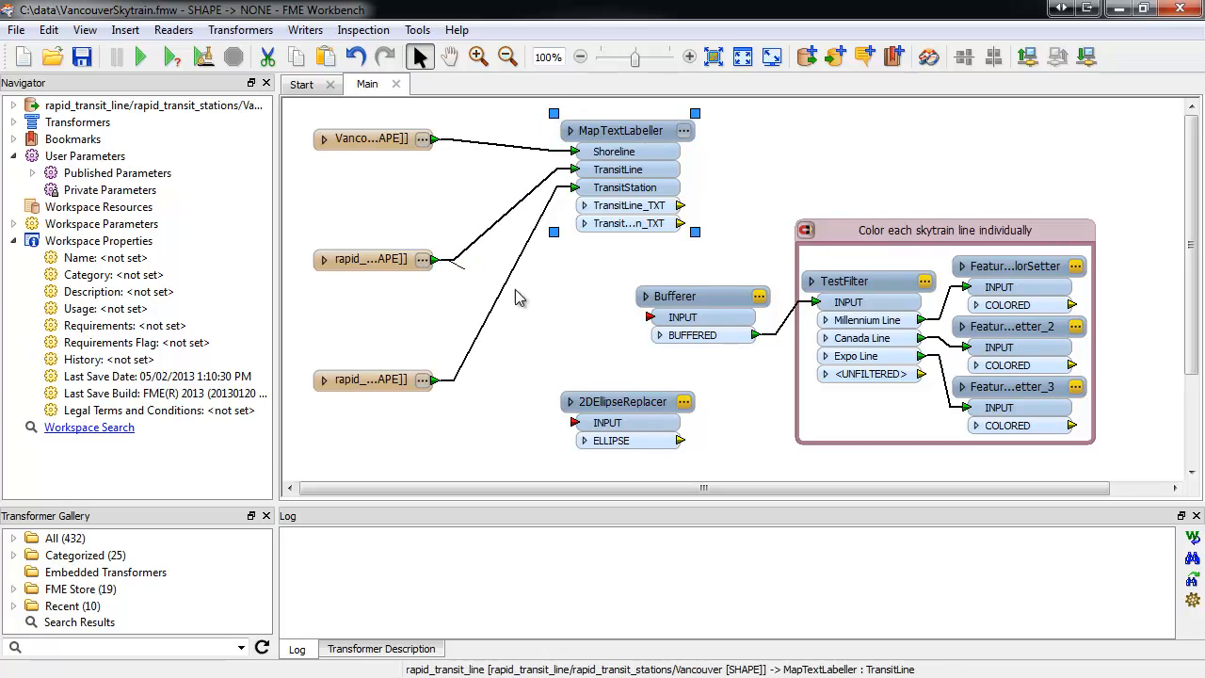
Step: Connect the transit line source to the Bufferer input and the transit station source to the 2DEllipseReplacer input
{"action": "left_click_drag", "start_coordinate": [516, 297], "coordinate": [648, 318]}
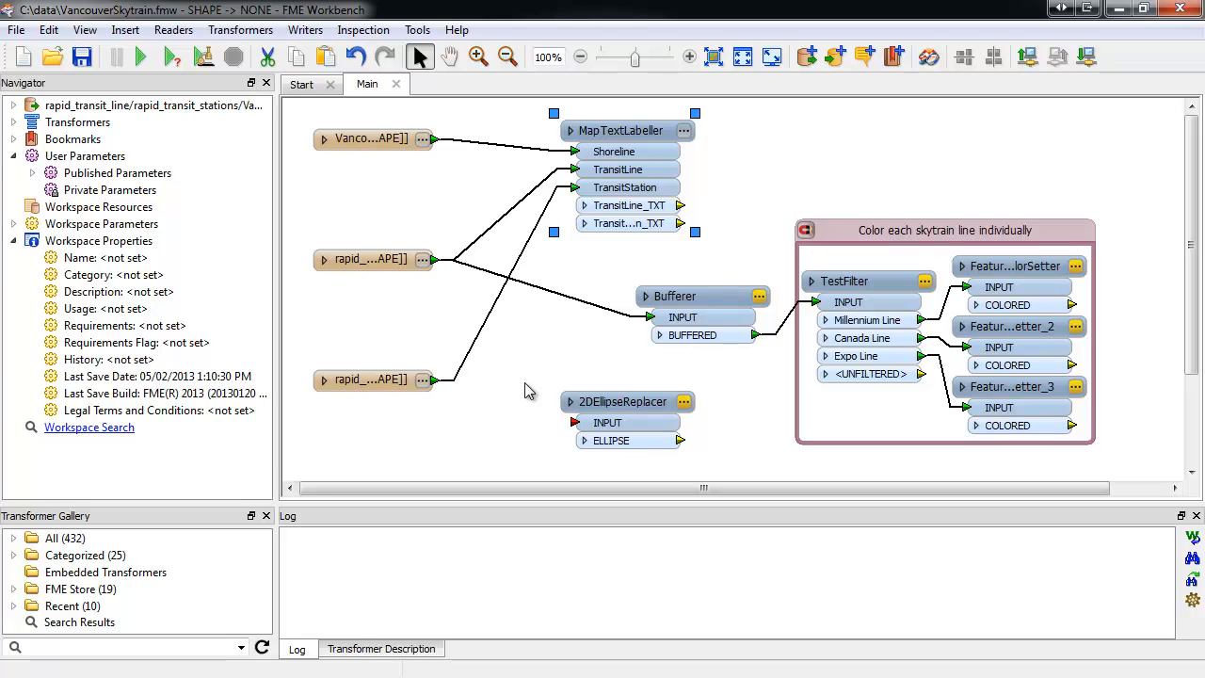
{"action": "left_click_drag", "start_coordinate": [436, 380], "coordinate": [573, 423]}
{"action": "left_click", "coordinate": [480, 450]}
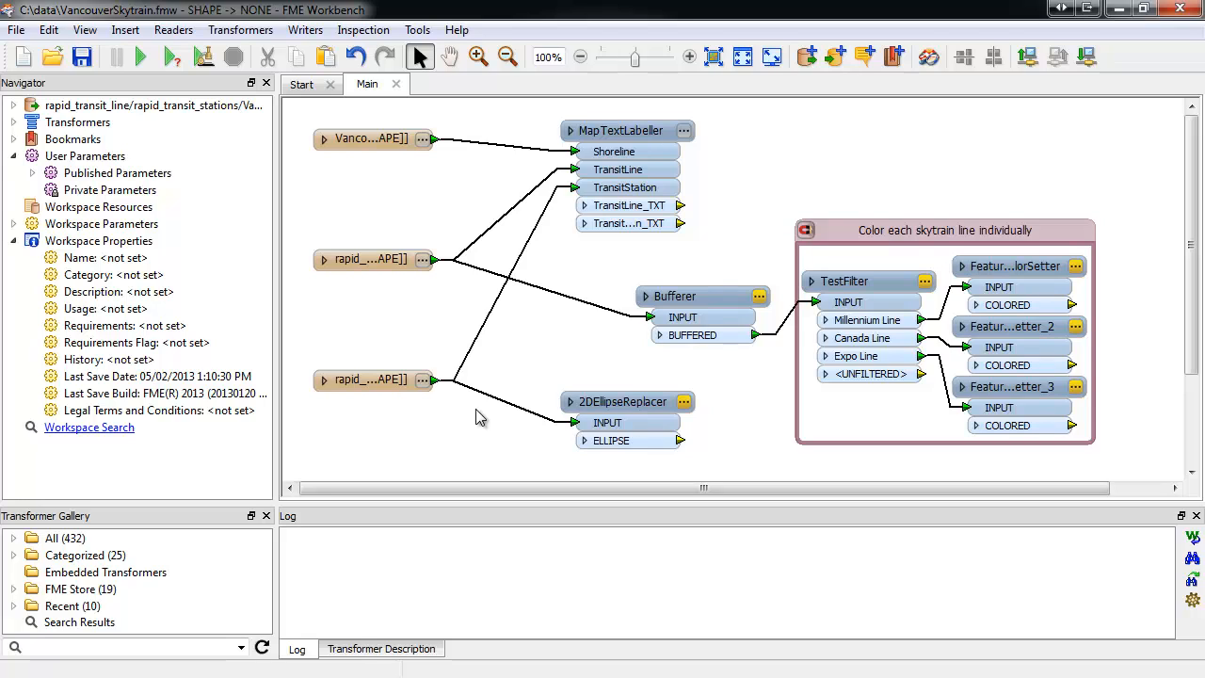
Step: Connect one inspector to the Vancouver source and another to both MapTextLabeller text outputs
{"action": "right_click", "coordinate": [435, 140]}
{"action": "left_click", "coordinate": [450, 150]}
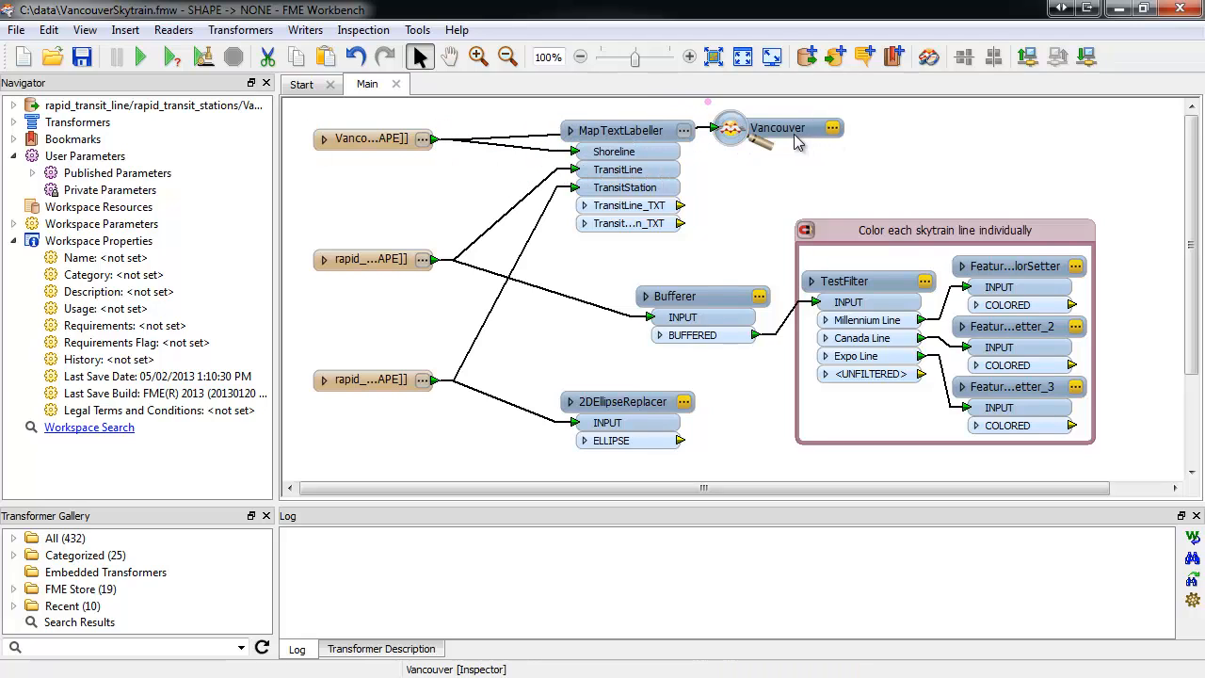
{"action": "right_click", "coordinate": [681, 209]}
{"action": "left_click", "coordinate": [697, 219]}
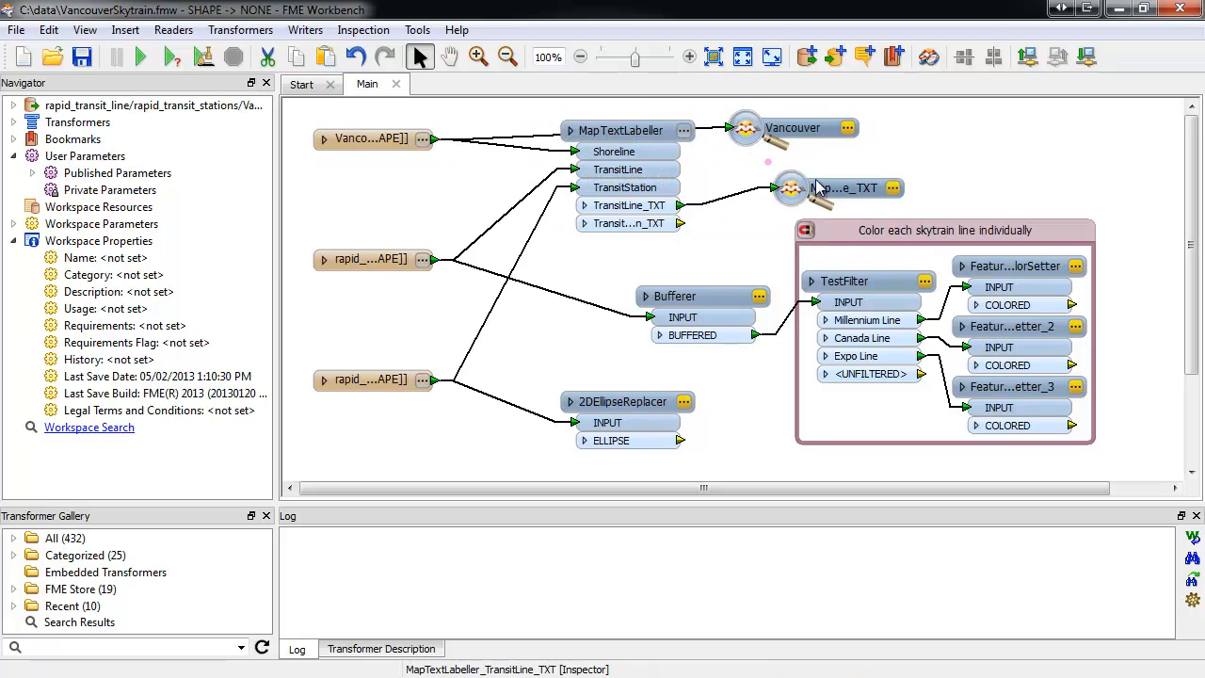
Step: Connect a shared inspector to the three FeatureColorSetter COLORED outputs and another to the 2DEllipseReplacer's ELLIPSE output
{"action": "right_click", "coordinate": [1071, 305]}
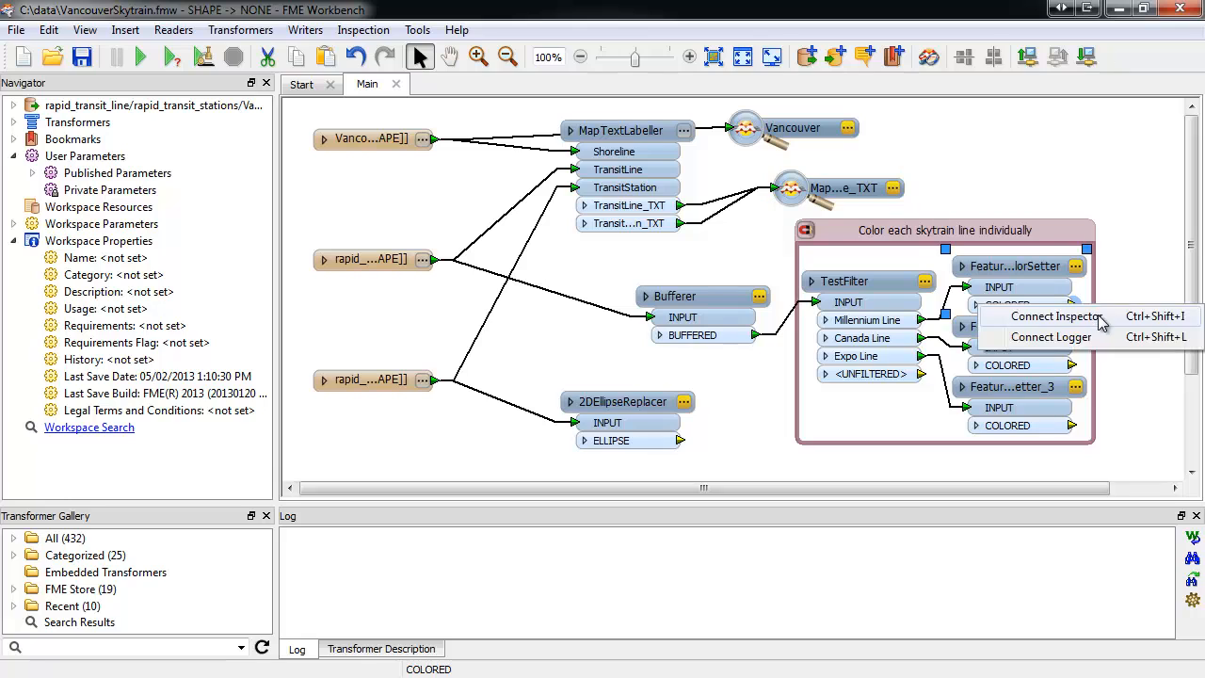
{"action": "left_click", "coordinate": [1087, 316]}
{"action": "left_click_drag", "start_coordinate": [1109, 303], "coordinate": [993, 366]}
{"action": "left_click_drag", "start_coordinate": [994, 425], "coordinate": [1109, 304]}
{"action": "left_click_drag", "start_coordinate": [802, 487], "coordinate": [730, 460]}
{"action": "right_click", "coordinate": [651, 440]}
{"action": "left_click", "coordinate": [691, 452]}
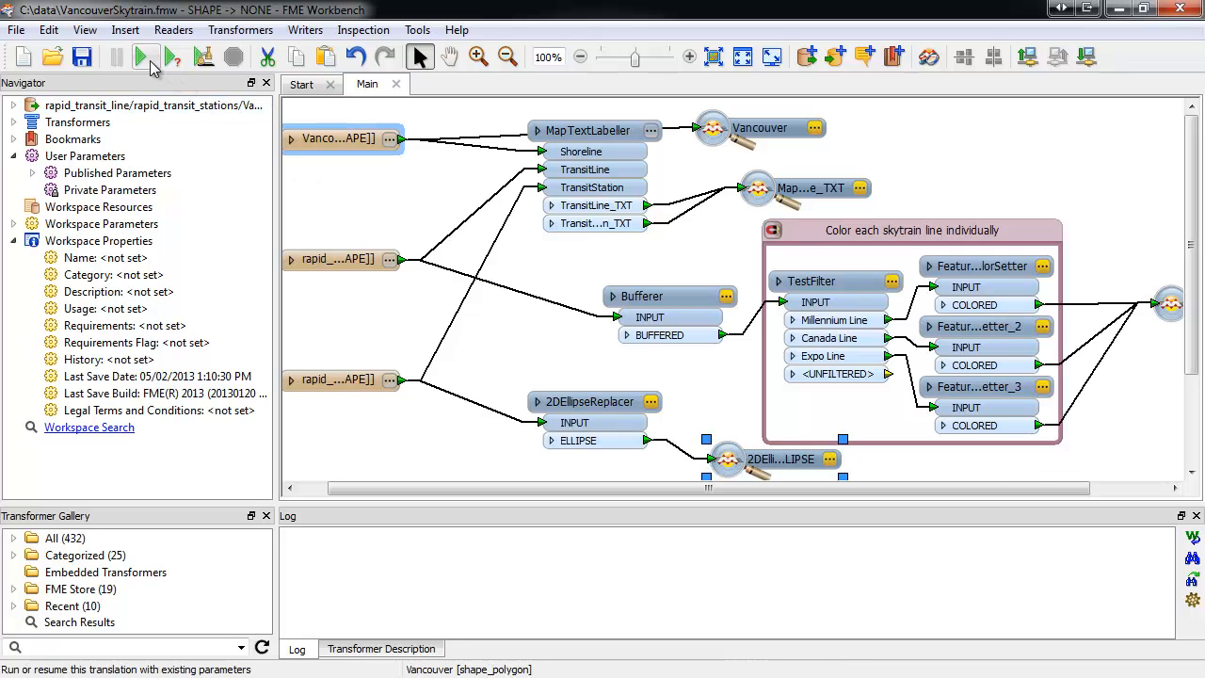
Step: Run the workspace, examine the station and line labels up close in FME Data Inspector, and close it
{"action": "left_click", "coordinate": [143, 59]}
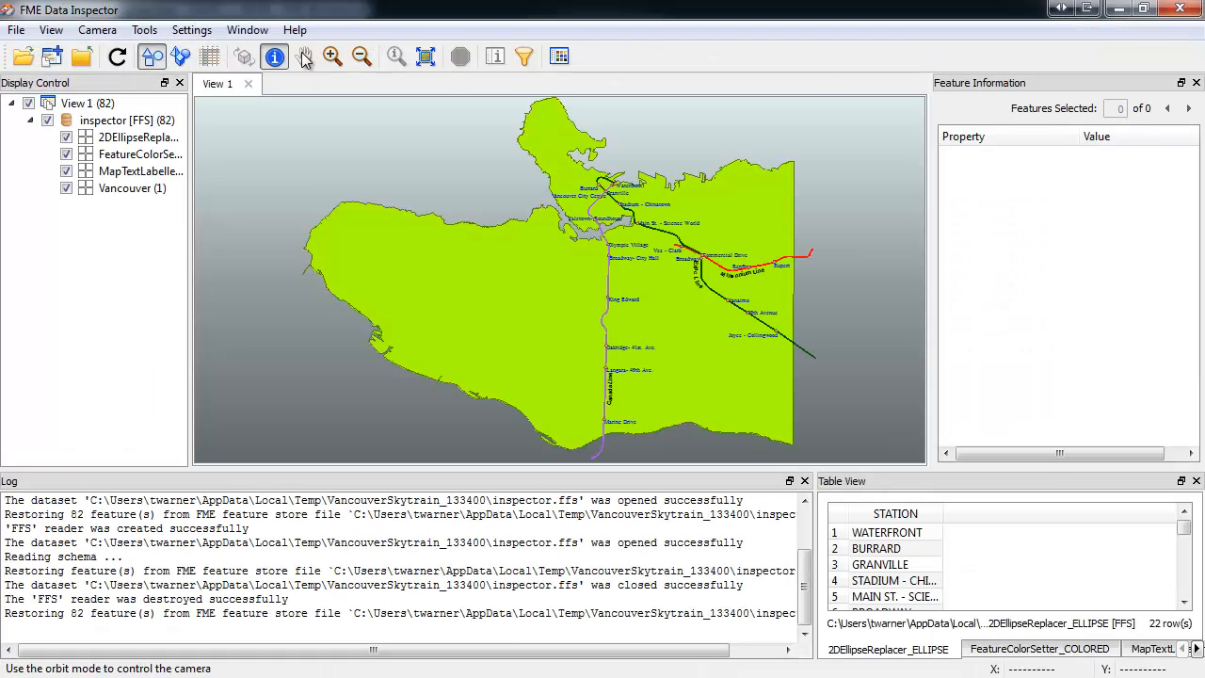
{"action": "left_click", "coordinate": [332, 56]}
{"action": "left_click", "coordinate": [611, 247]}
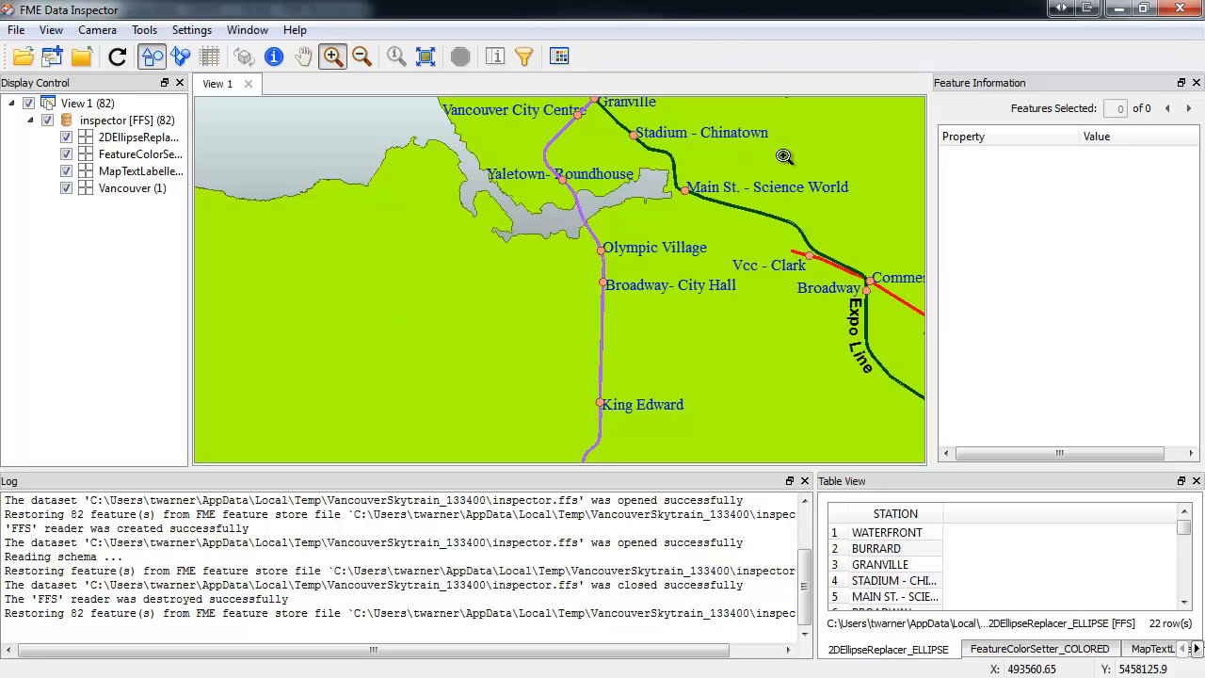
{"action": "left_click", "coordinate": [1172, 11]}
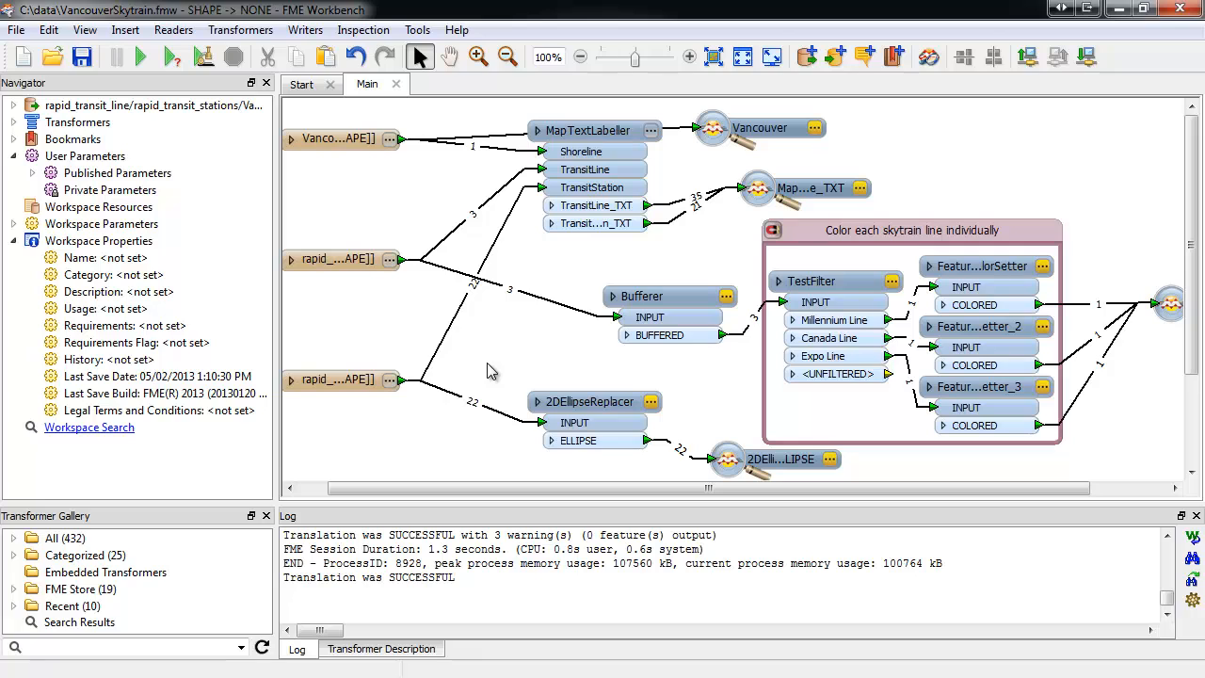
Step: Add a MapTextStyler and insert it directly after the transit line source, feeding the MapTextLabeller and Bufferer
{"action": "type", "text": "mapte"}
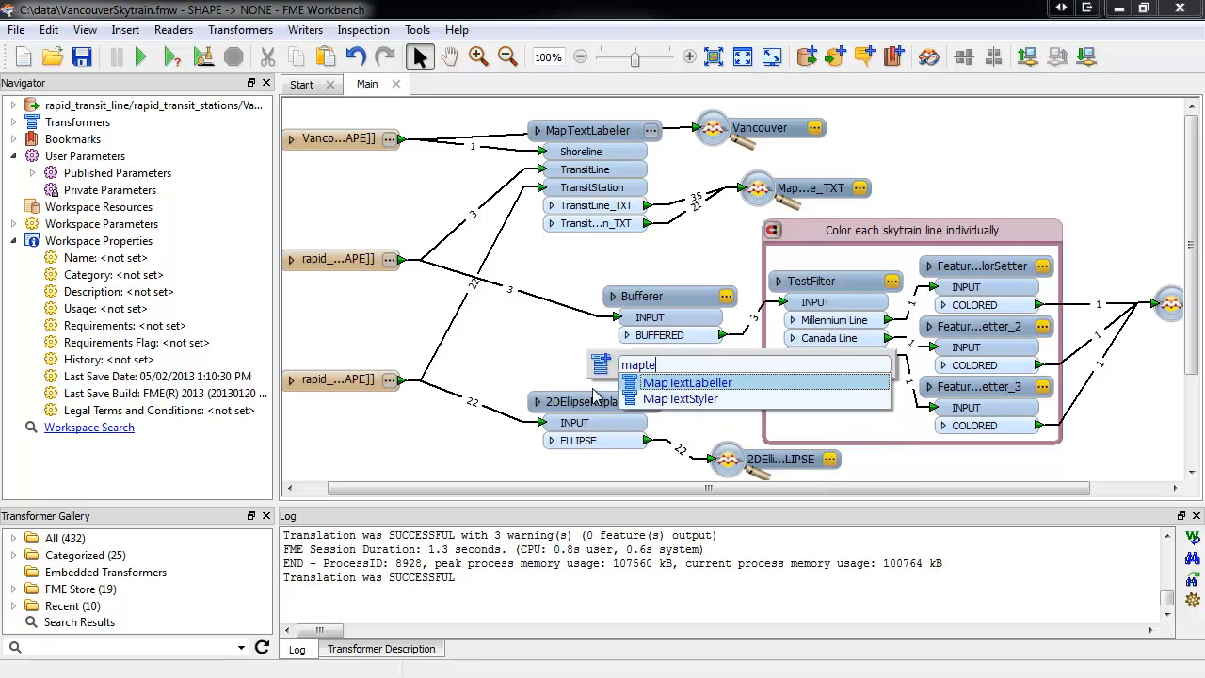
{"action": "double_click", "coordinate": [650, 399]}
{"action": "left_click_drag", "start_coordinate": [659, 270], "coordinate": [466, 287]}
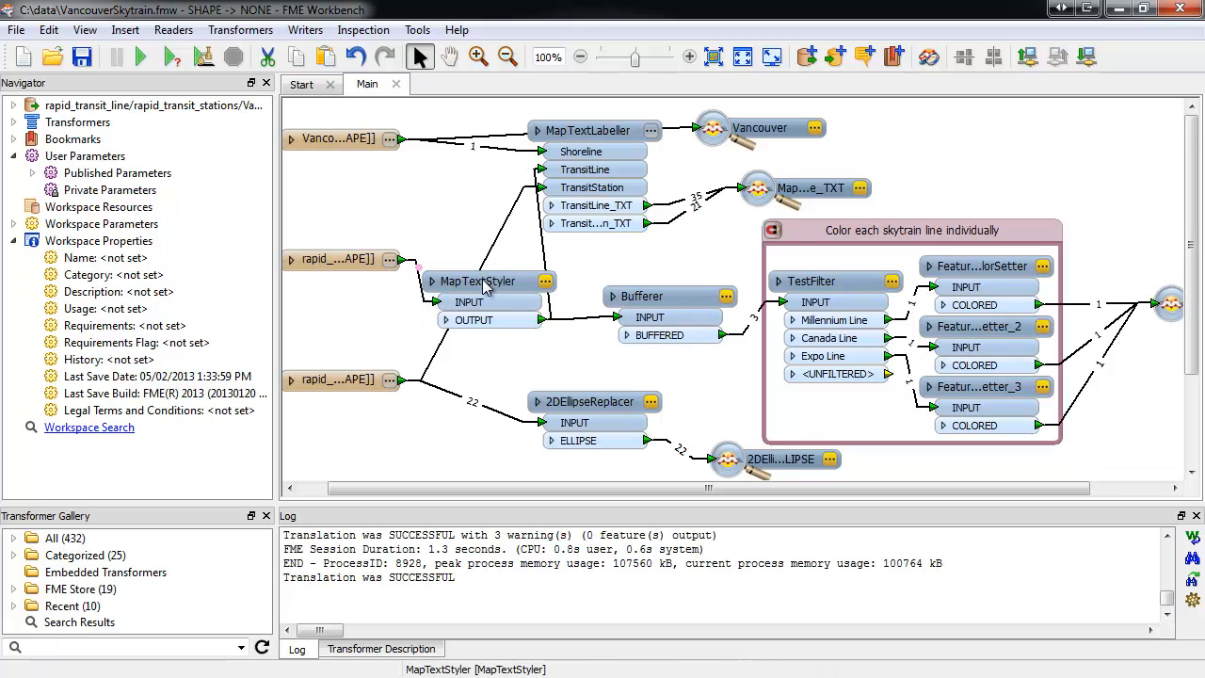
Step: Enable the Line Zone in the transit line's MapTextStyler and set its line width to 40 ground units
{"action": "left_click", "coordinate": [536, 281]}
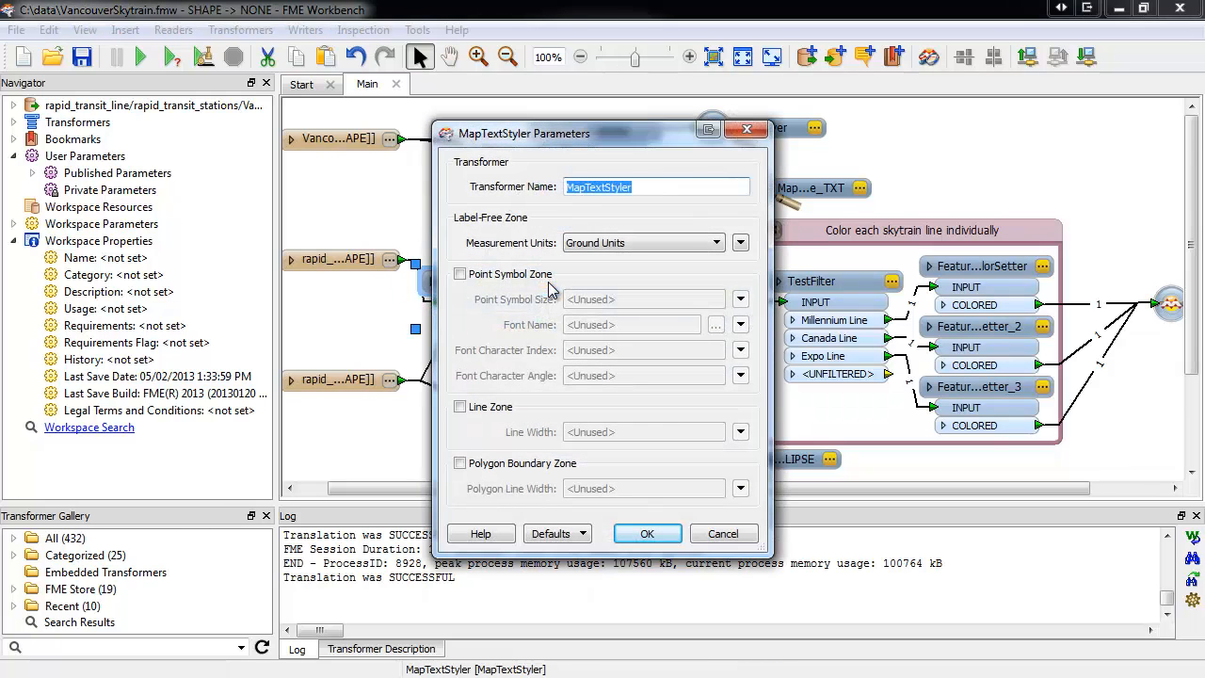
{"action": "left_click", "coordinate": [501, 406]}
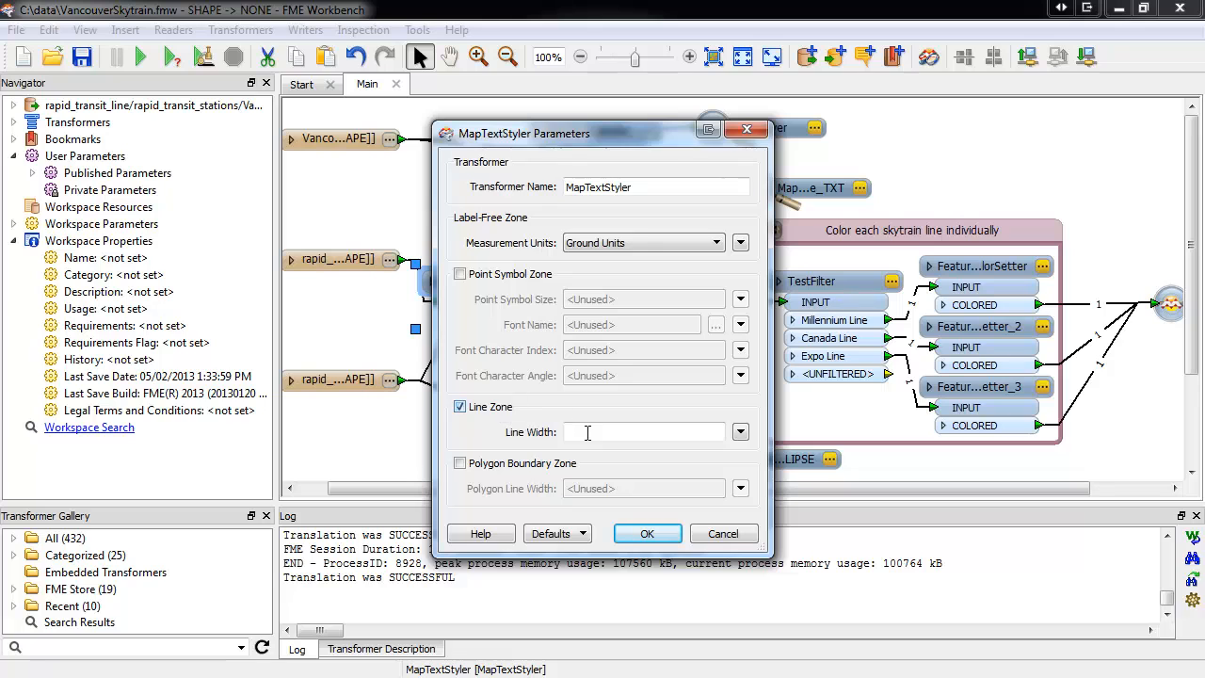
{"action": "left_click", "coordinate": [589, 432]}
{"action": "type", "text": "40"}
{"action": "left_click", "coordinate": [644, 533]}
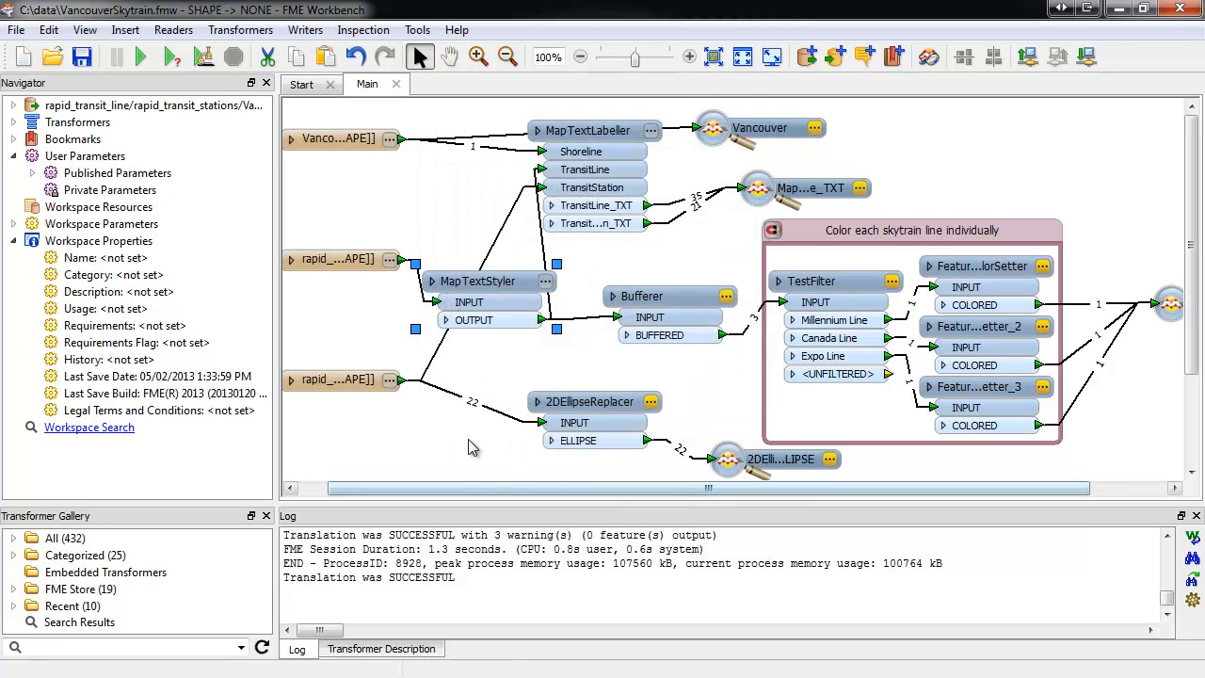
Step: Add a second MapTextStyler and insert it directly after the transit station source
{"action": "type", "text": "mapte"}
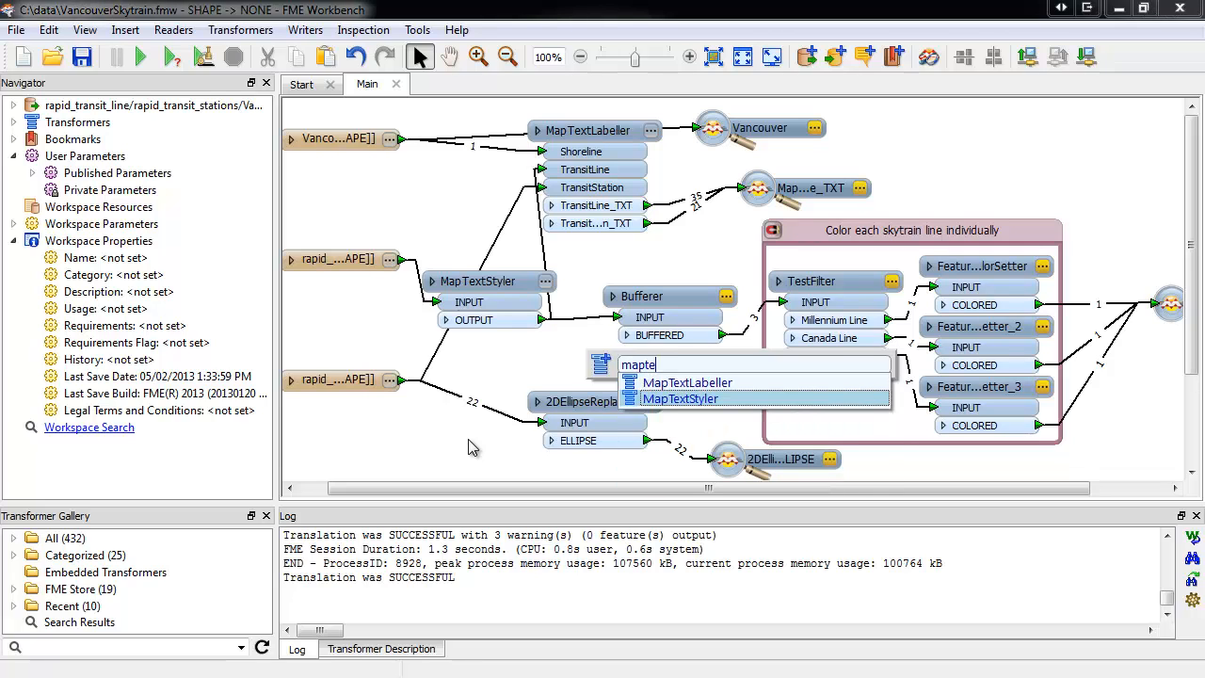
{"action": "key", "text": "Return"}
{"action": "left_click_drag", "start_coordinate": [654, 285], "coordinate": [456, 400]}
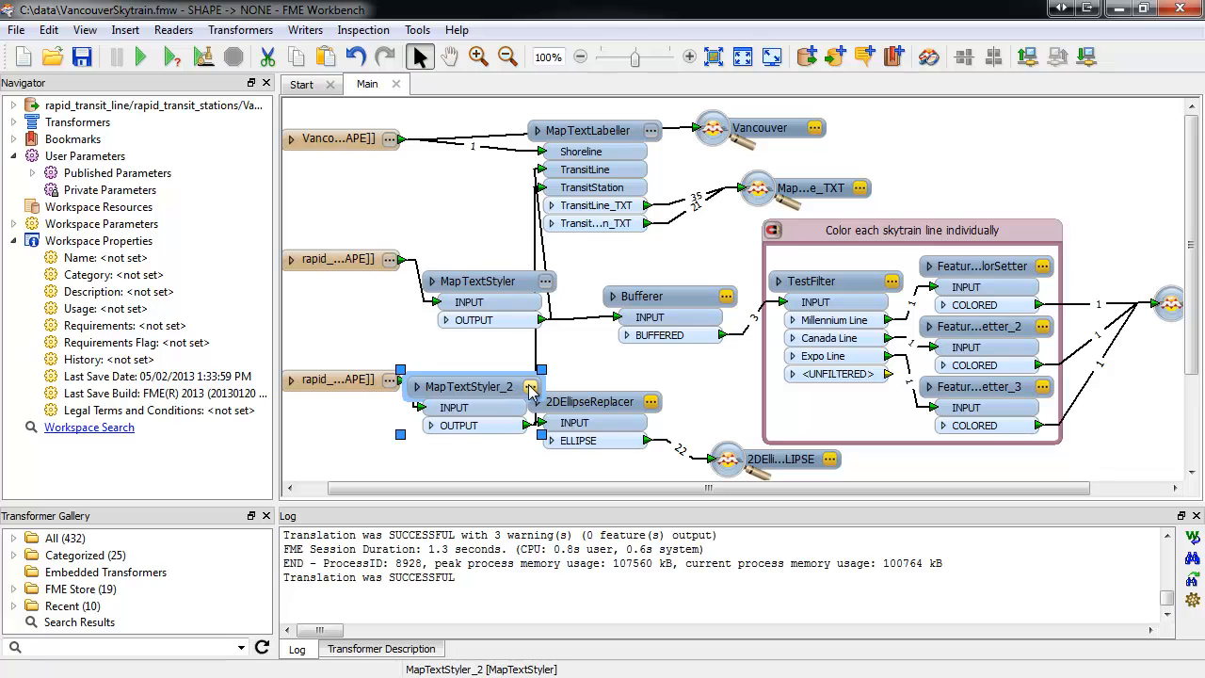
Step: Enable the station styler's Point Symbol Zone with a symbol size of 120, and move the 2DEllipseReplacer clear of it
{"action": "left_click", "coordinate": [530, 388]}
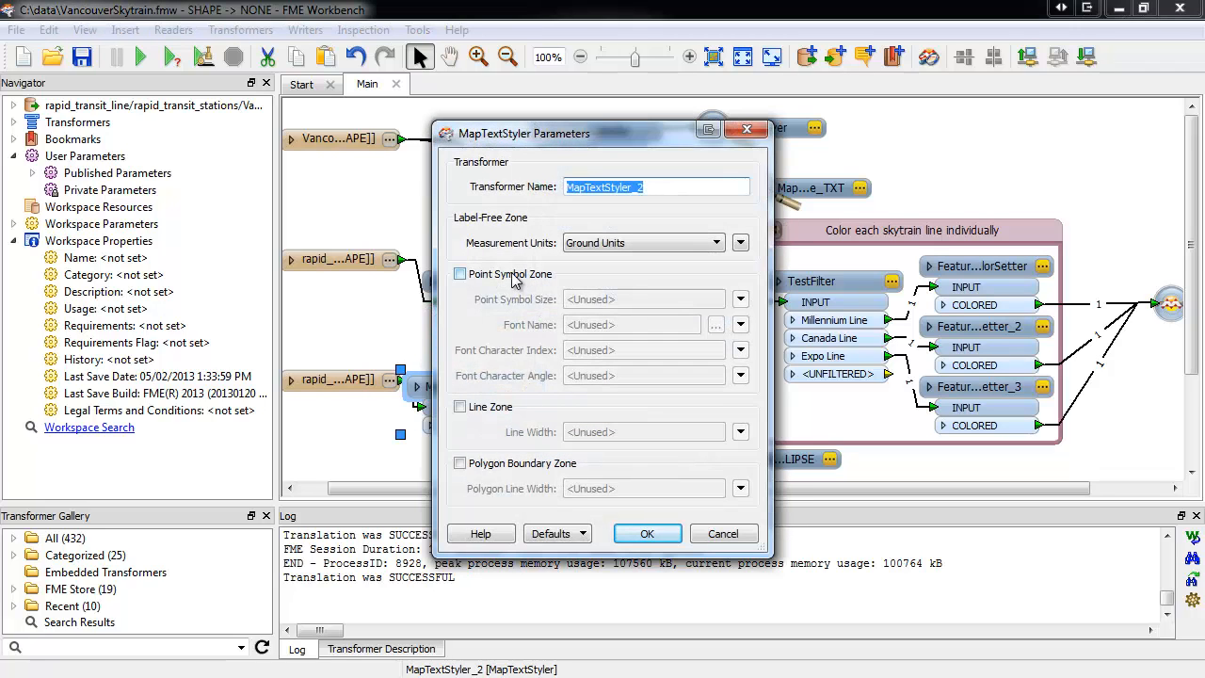
{"action": "left_click", "coordinate": [513, 274]}
{"action": "left_click", "coordinate": [576, 301]}
{"action": "type", "text": "120"}
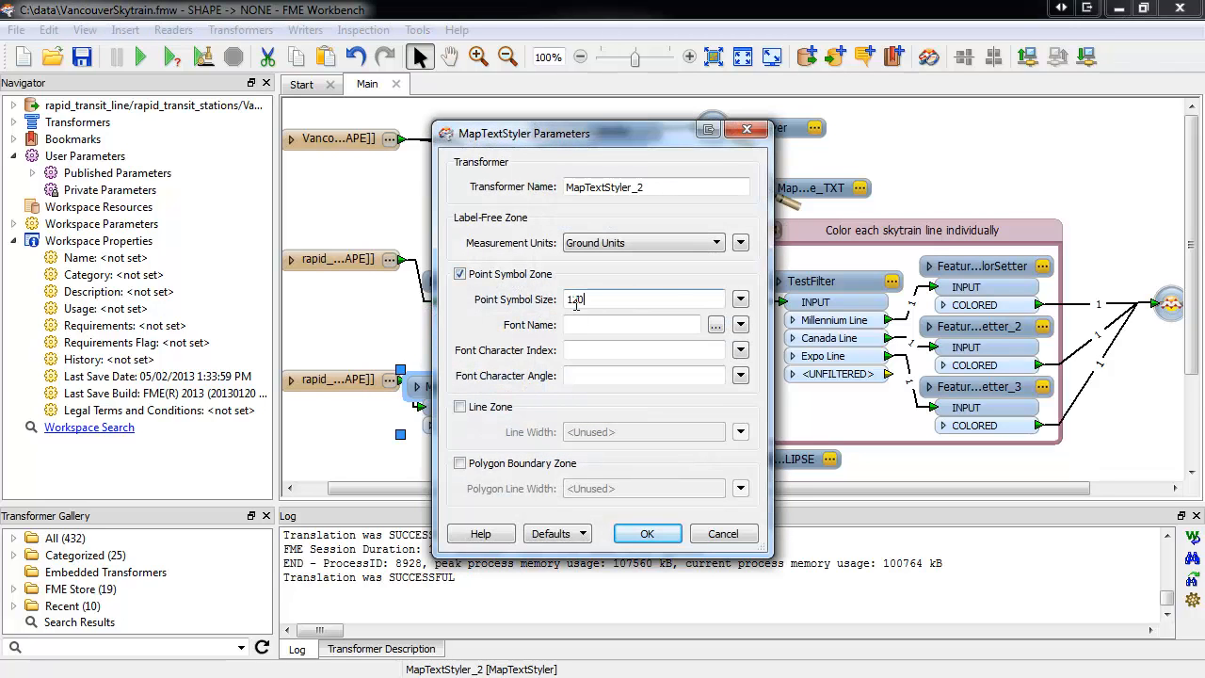
{"action": "left_click", "coordinate": [650, 535]}
{"action": "left_click_drag", "start_coordinate": [560, 402], "coordinate": [644, 401]}
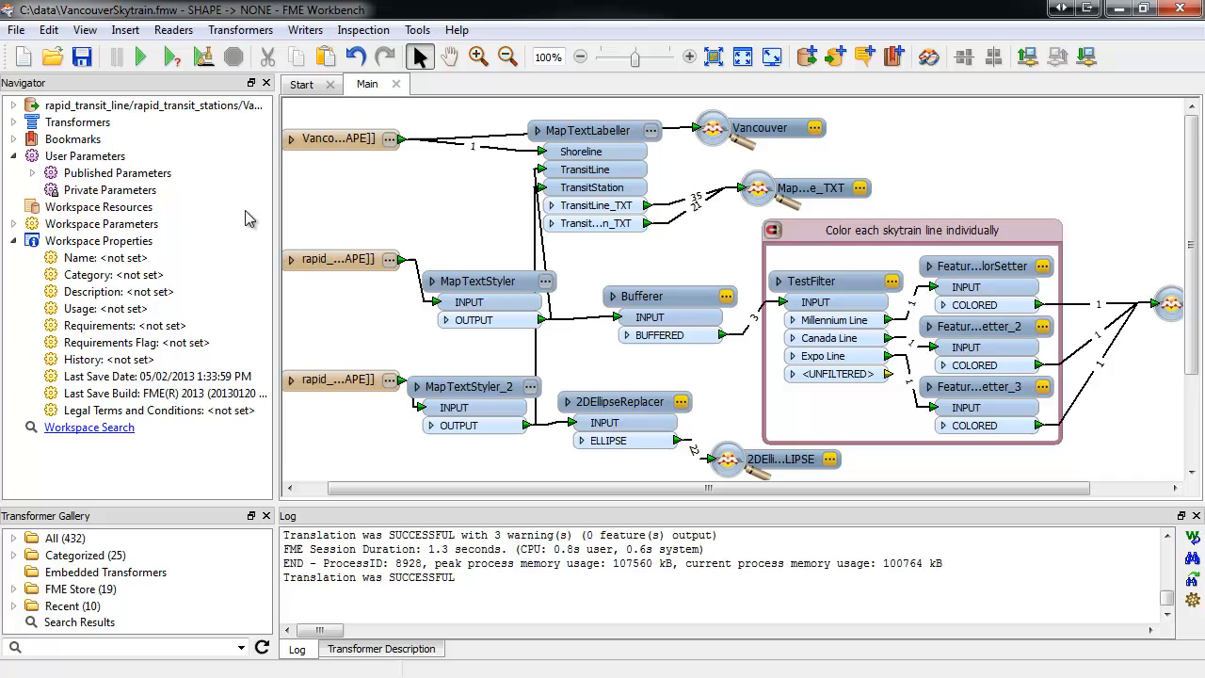
Step: Rerun the workspace with both stylers and examine the label placement around downtown Vancouver in FME Data Inspector
{"action": "left_click", "coordinate": [141, 57]}
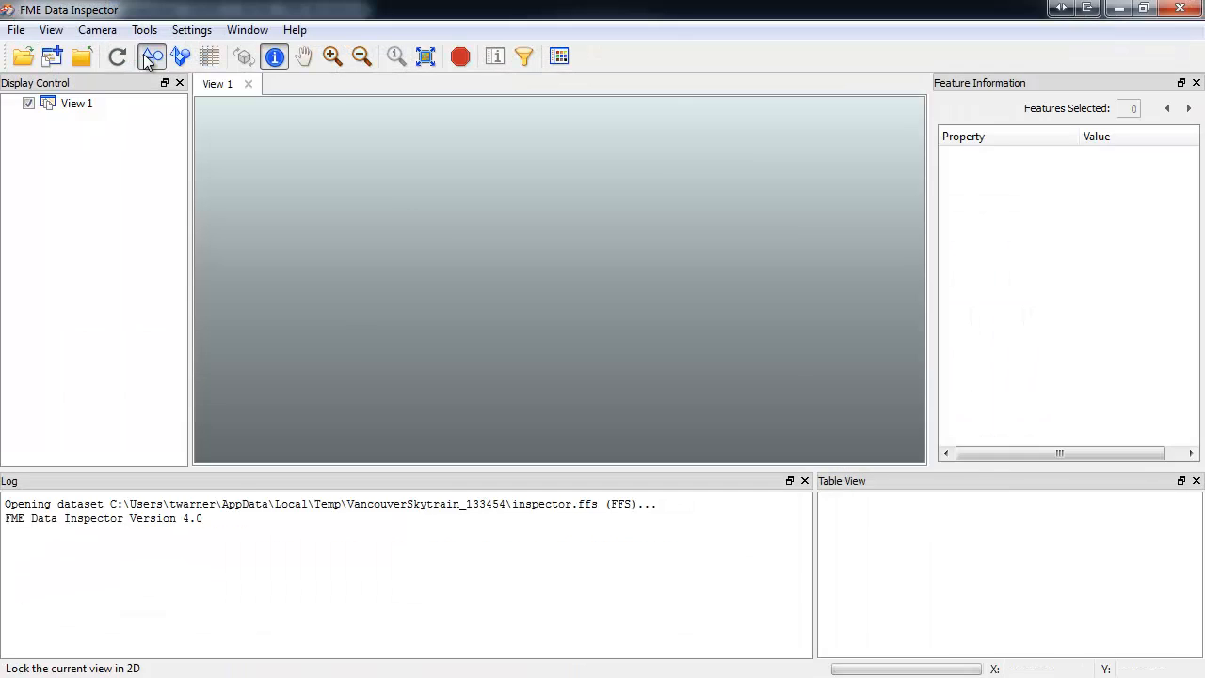
{"action": "left_click", "coordinate": [332, 56]}
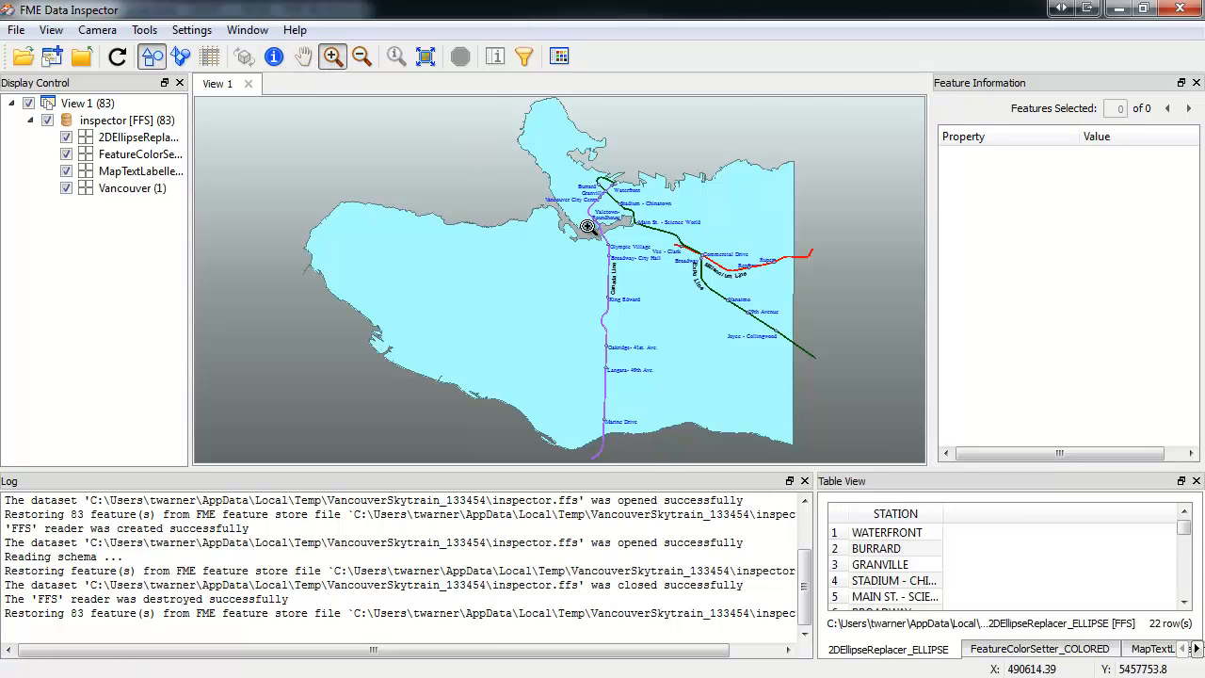
{"action": "left_click", "coordinate": [593, 230]}
{"action": "left_click", "coordinate": [637, 271]}
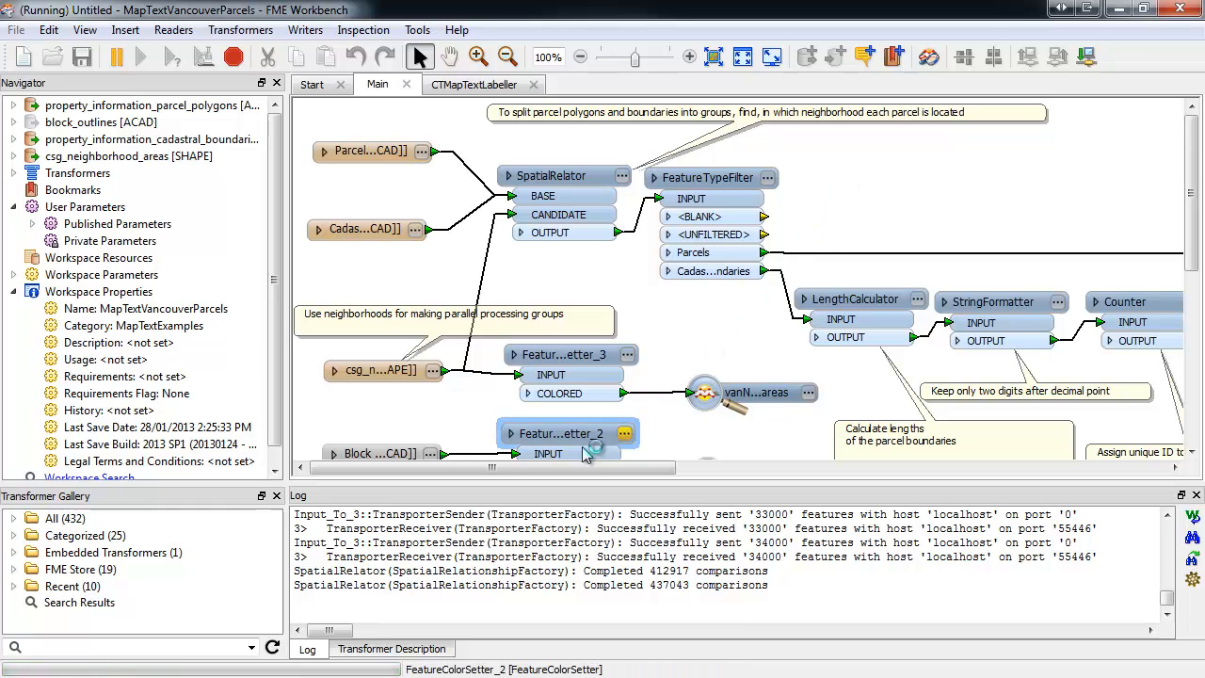
{"action": "left_click_drag", "start_coordinate": [539, 468], "coordinate": [780, 468]}
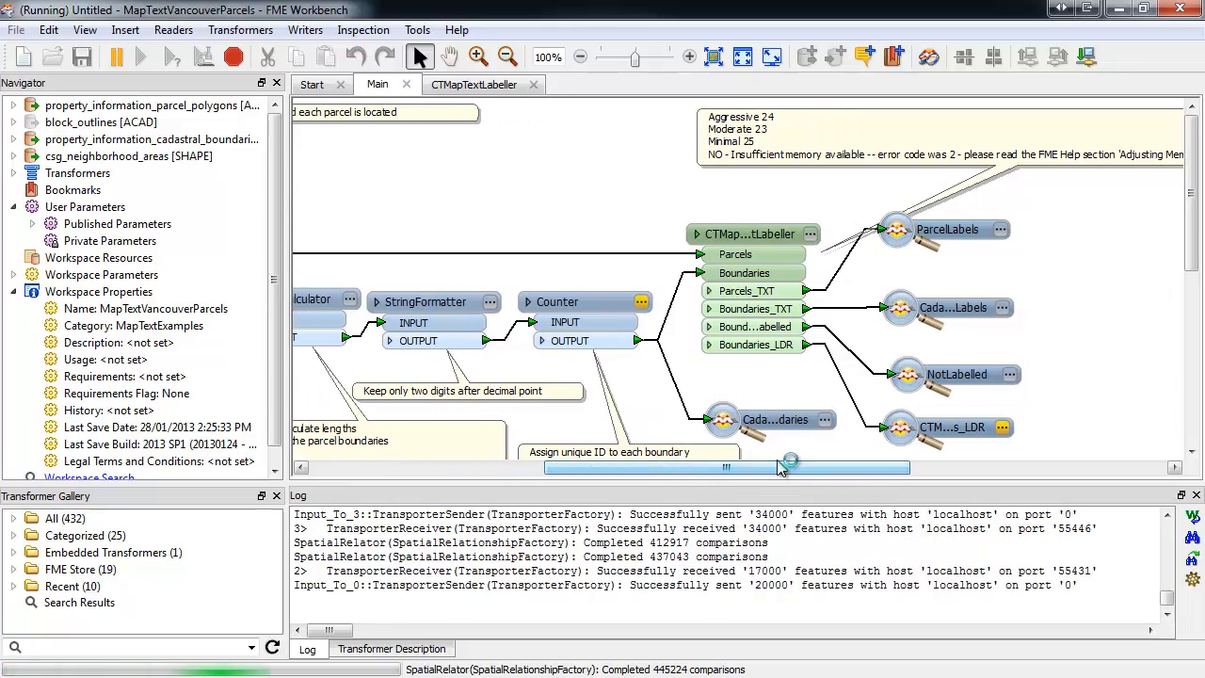